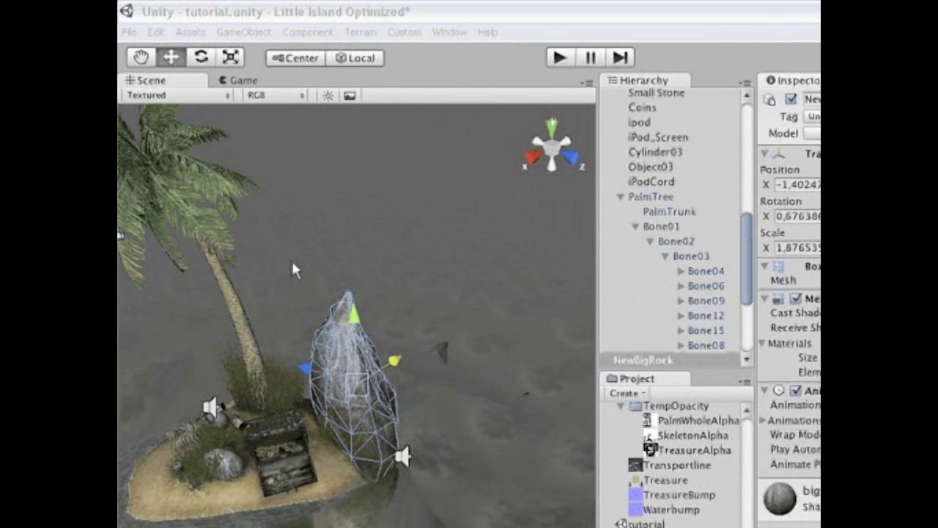
# - Drag NewBigRock along its axis handles to a spot beside the palm tree, X about -1.4757
pyautogui.click(370, 403)
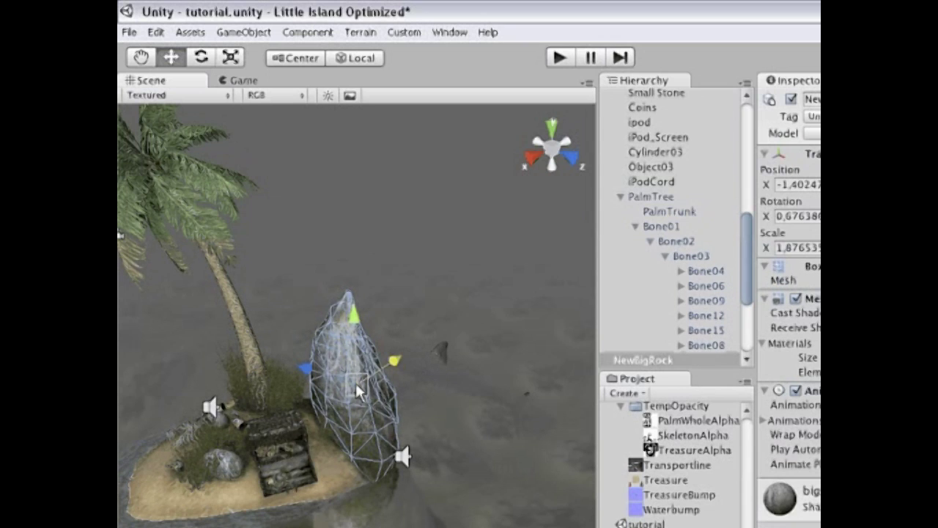
pyautogui.moveTo(356, 385); pyautogui.dragTo(356, 272)
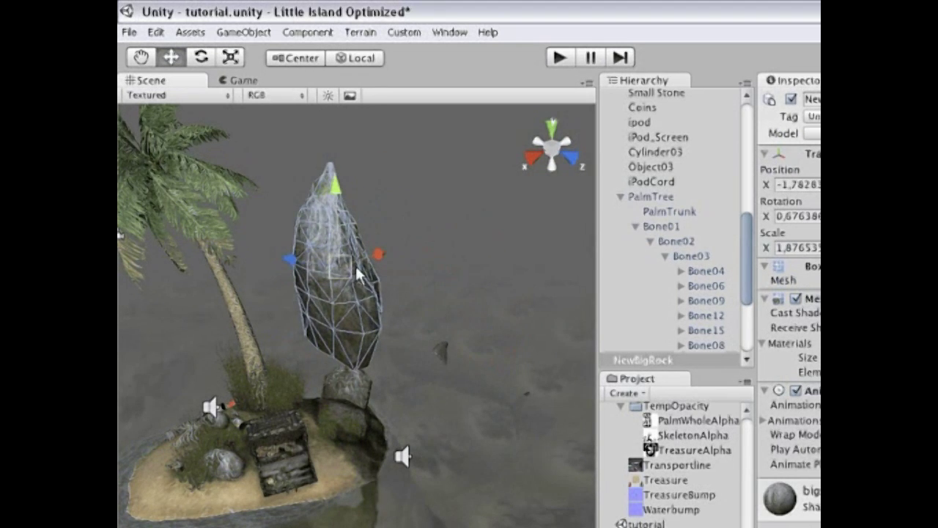
pyautogui.moveTo(342, 183); pyautogui.dragTo(328, 239)
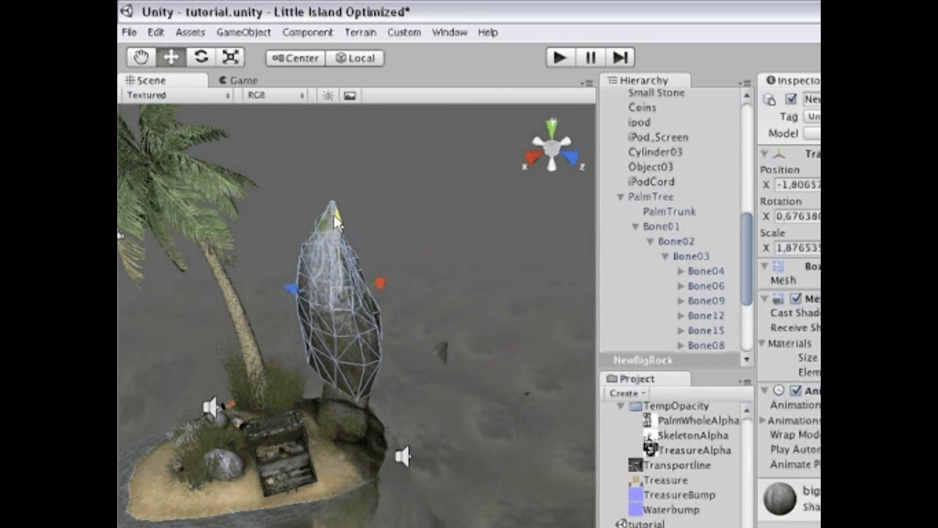
pyautogui.moveTo(296, 286); pyautogui.dragTo(316, 292)
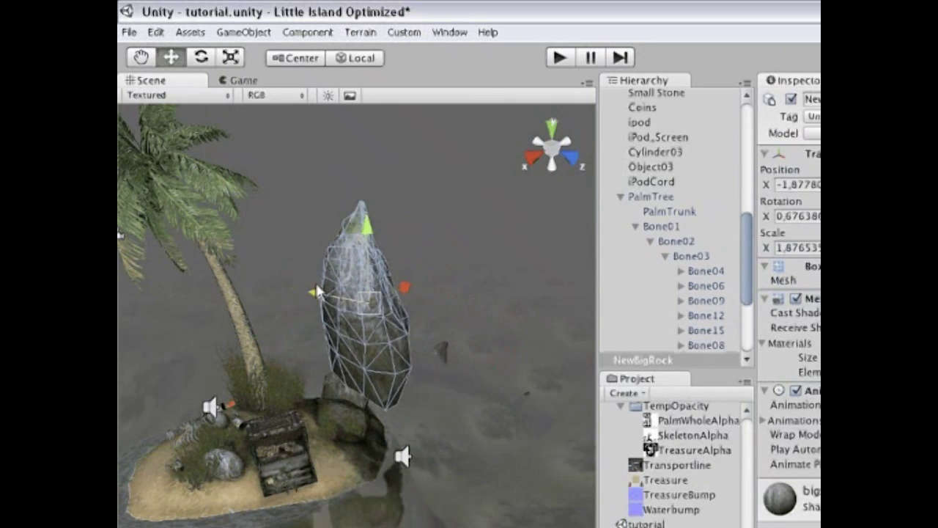
pyautogui.moveTo(406, 290); pyautogui.dragTo(378, 297)
pyautogui.moveTo(347, 234); pyautogui.dragTo(396, 284)
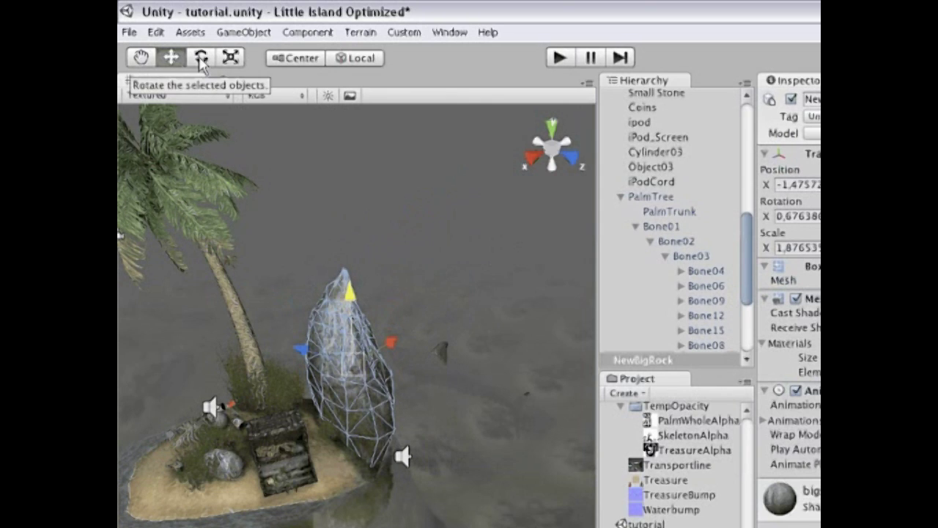
# - Rotate NewBigRock with the Rotate tool gizmo to a Rotation X of about 358.353
pyautogui.click(232, 58)
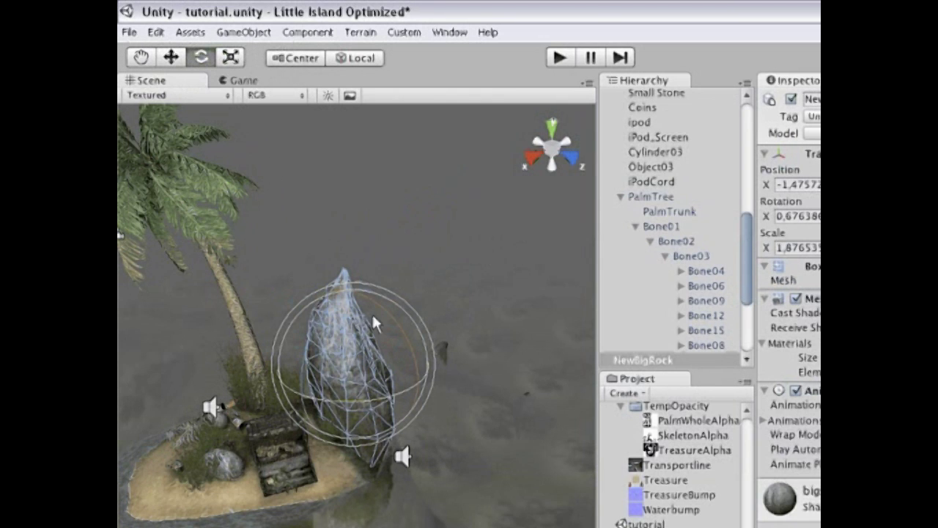
pyautogui.moveTo(348, 361); pyautogui.dragTo(464, 240)
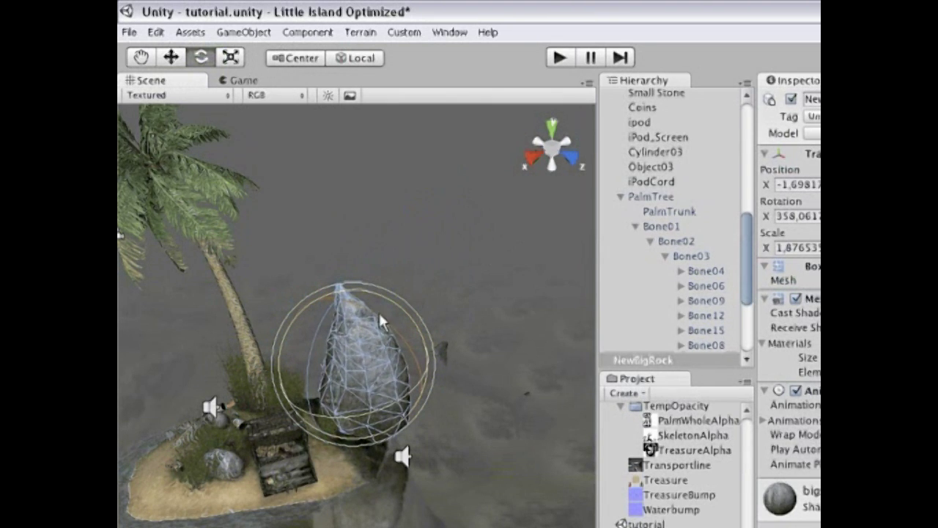
pyautogui.moveTo(370, 308); pyautogui.dragTo(397, 310)
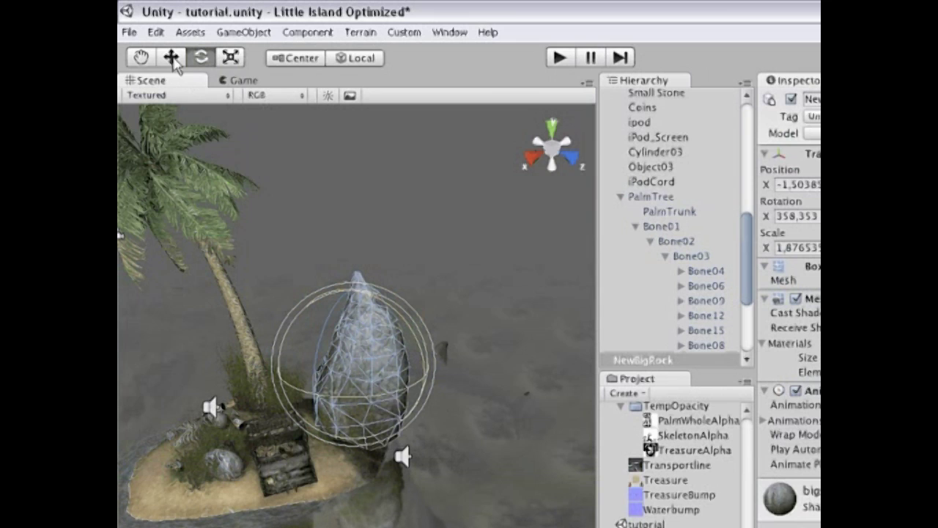
# - Scale NewBigRock up uniformly to Scale X about 1.916, then stretch it along Z
pyautogui.click(231, 59)
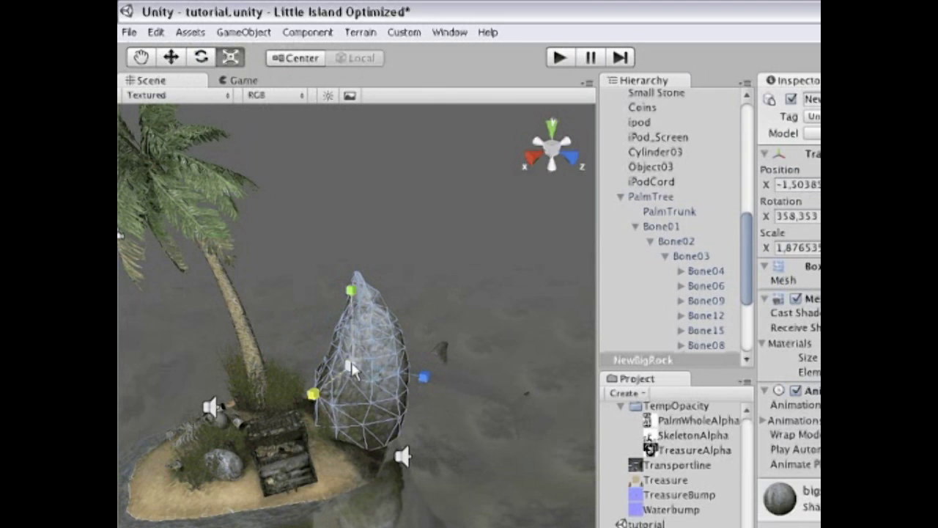
pyautogui.moveTo(351, 362); pyautogui.dragTo(315, 392)
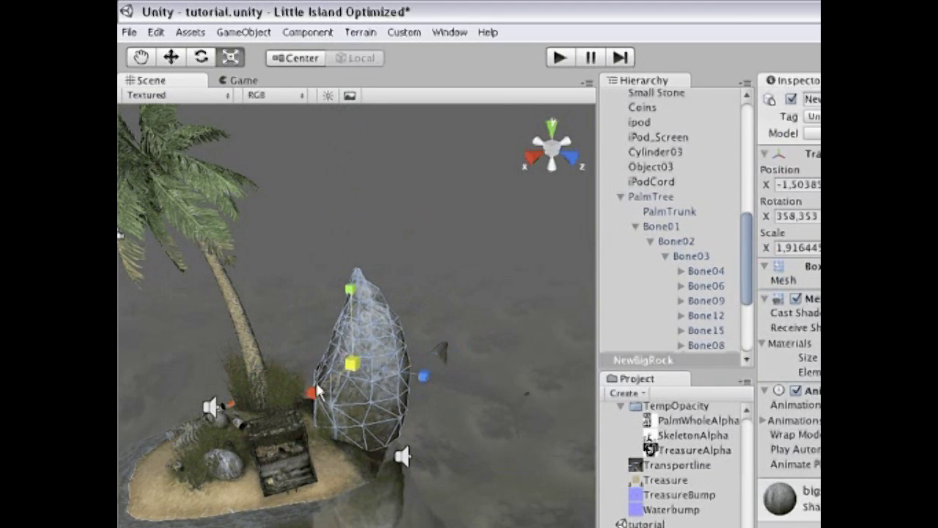
pyautogui.moveTo(424, 381); pyautogui.dragTo(431, 353)
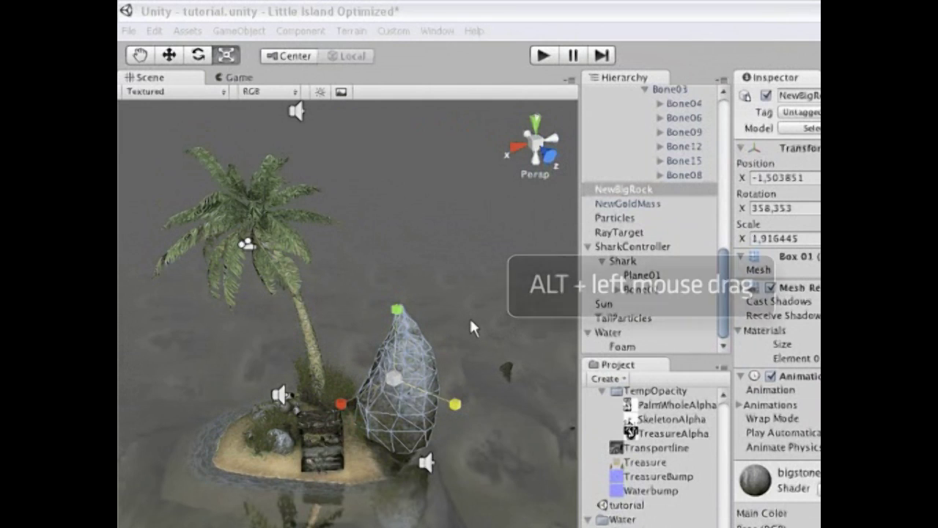
# - Orbit, pan and zoom out the Scene view to see the island from a new angle
pyautogui.keyDown('alt'); pyautogui.moveTo(465, 296); pyautogui.dragTo(360, 348); pyautogui.keyUp('alt')
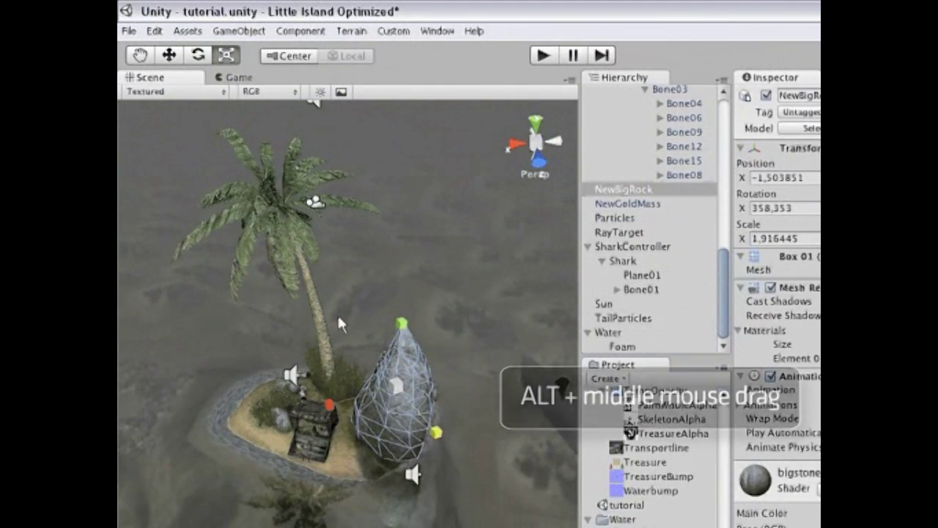
pyautogui.keyDown('alt'); pyautogui.moveTo(341, 309); pyautogui.dragTo(305, 256, button='middle'); pyautogui.keyUp('alt')
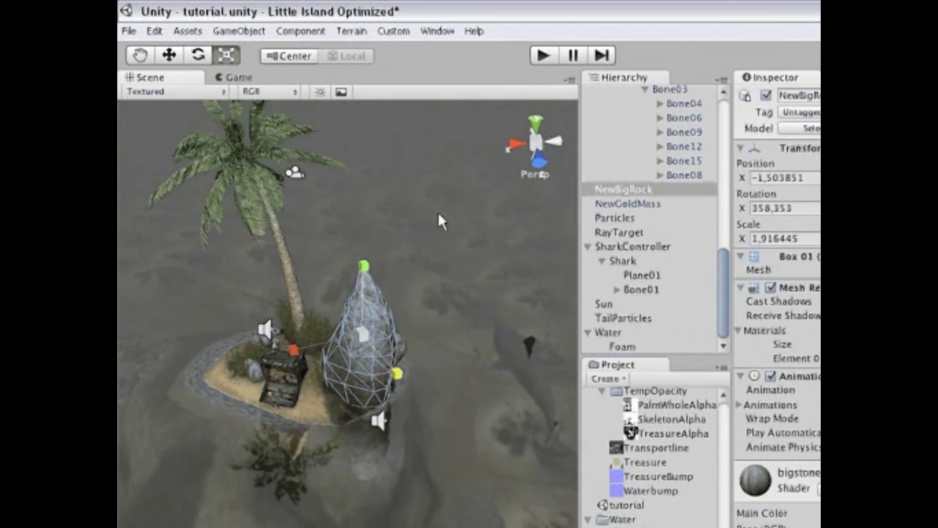
pyautogui.keyDown('alt'); pyautogui.moveTo(440, 241); pyautogui.dragTo(276, 322, button='right'); pyautogui.keyUp('alt')
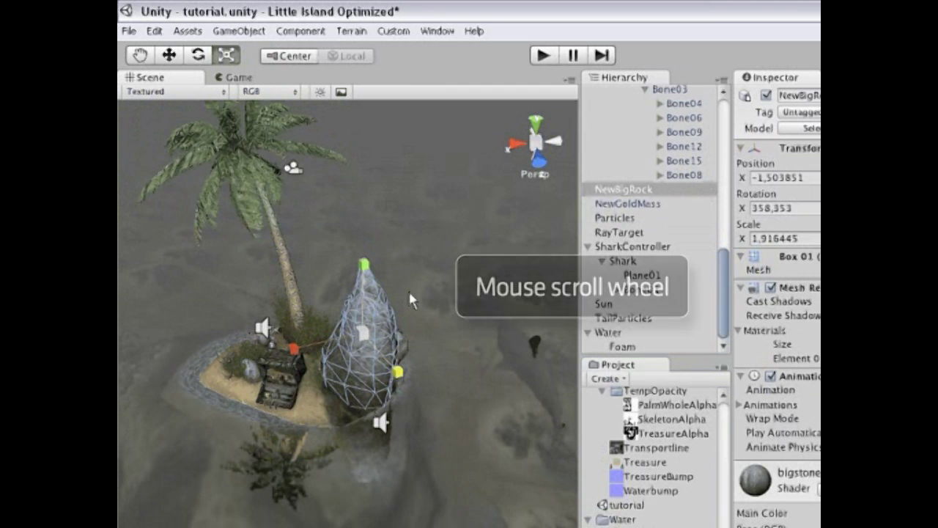
# - Zoom the Scene view in toward NewBigRock and back out using the scroll wheel
pyautogui.scroll(-3, 408, 292)
pyautogui.scroll(5, 407, 307)
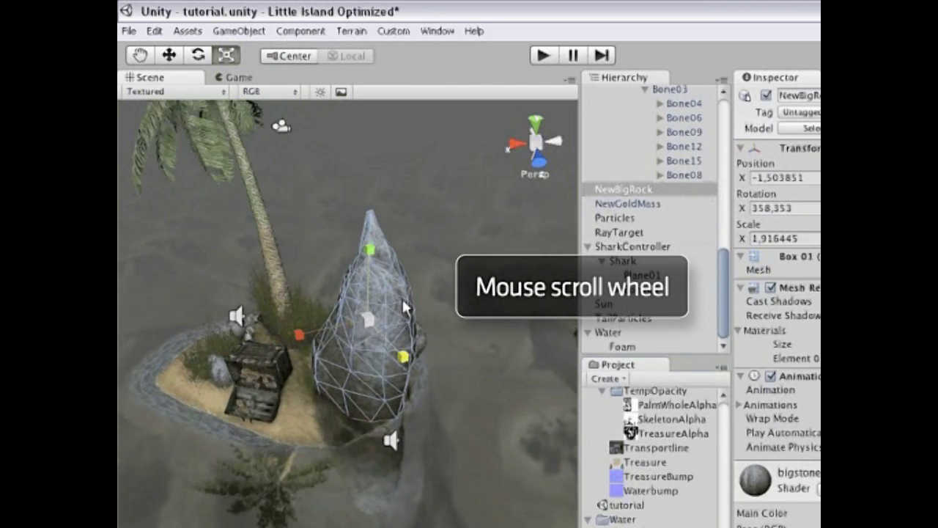
pyautogui.scroll(-5, 400, 297)
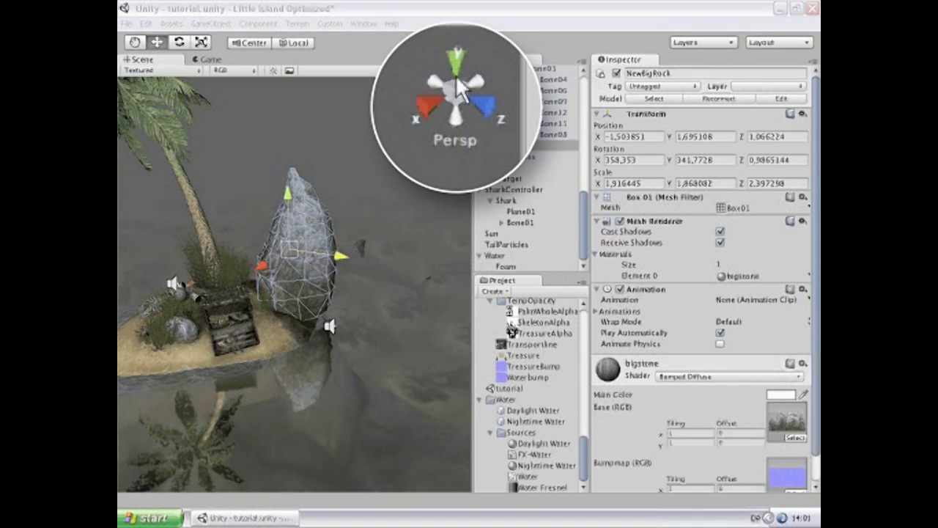
pyautogui.click(426, 101)
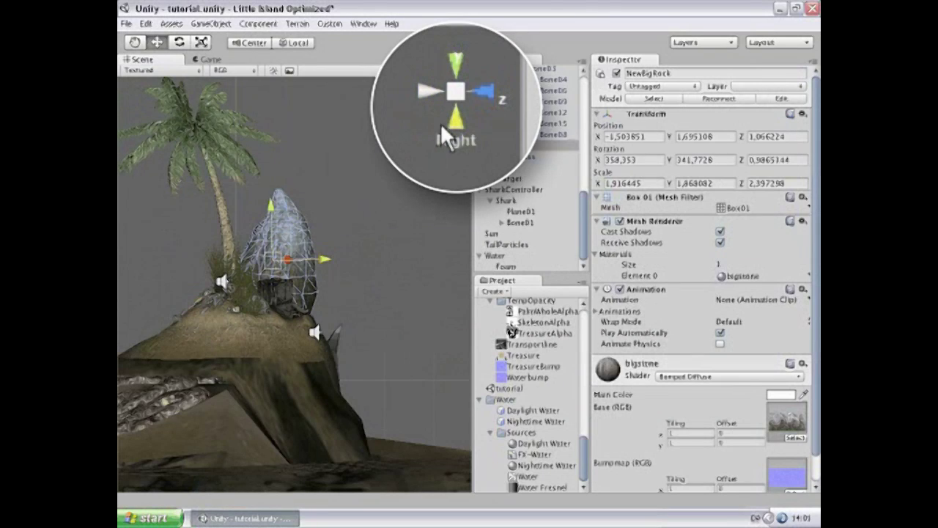
pyautogui.click(480, 90)
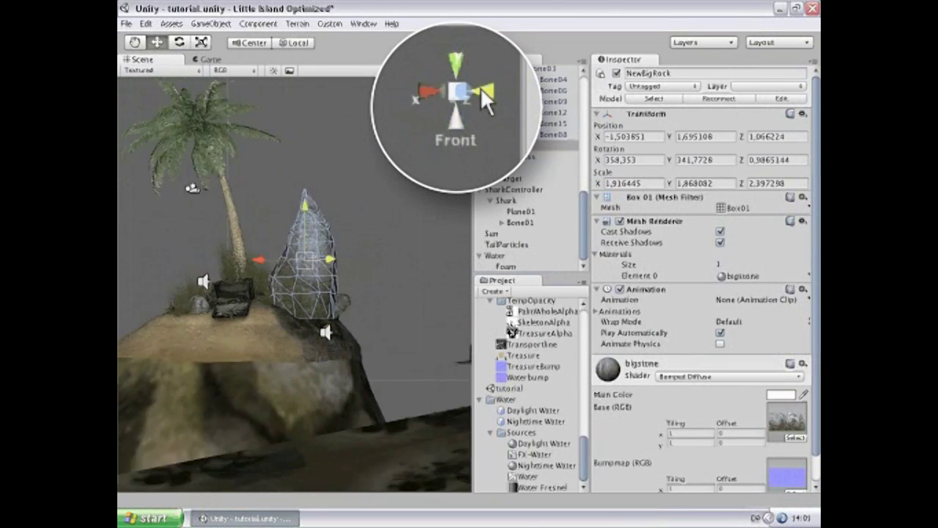
pyautogui.click(462, 127)
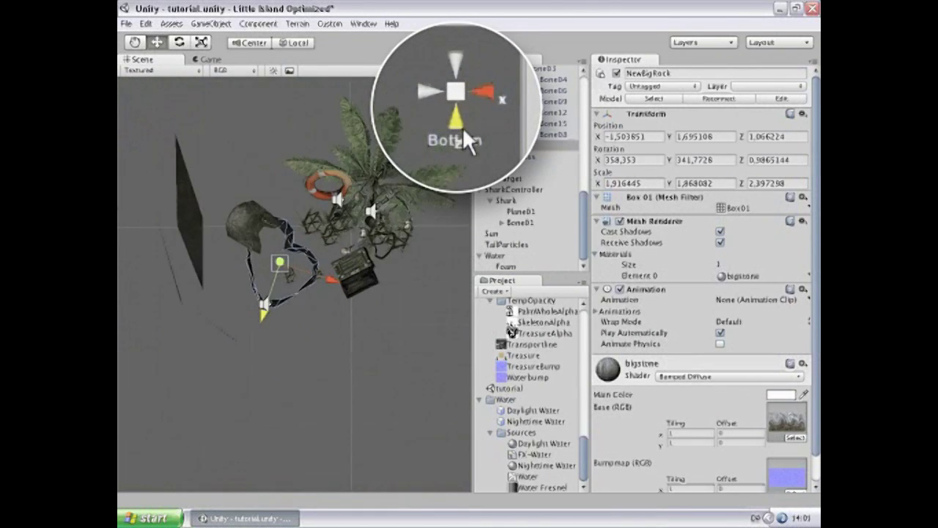
pyautogui.click(455, 59)
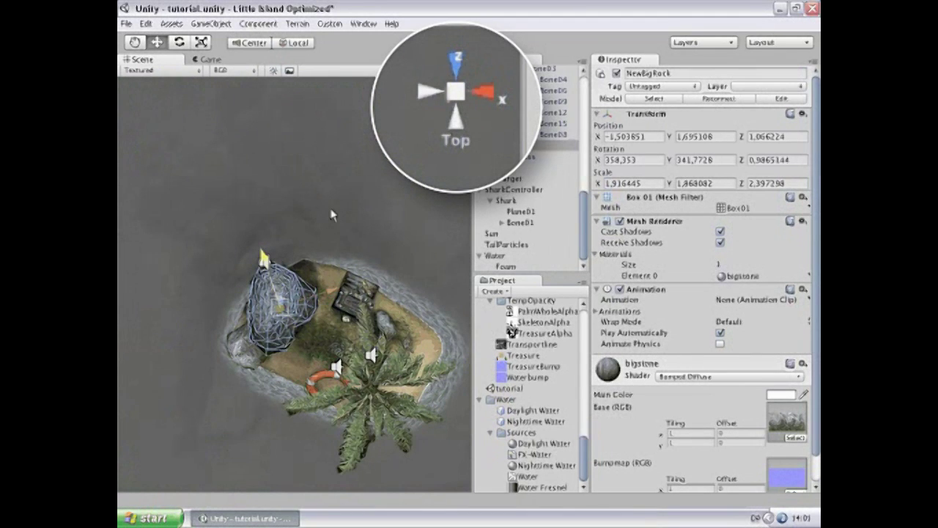
pyautogui.click(482, 95)
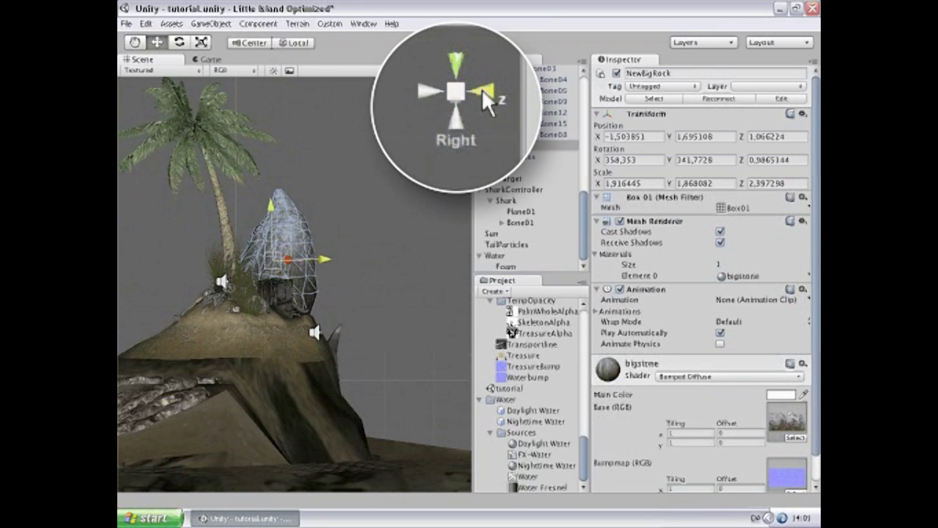
pyautogui.click(482, 89)
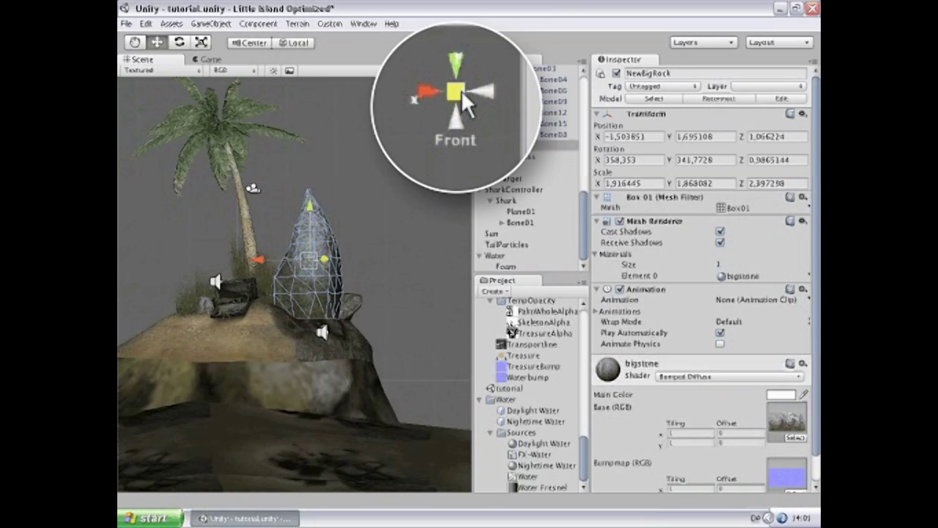
pyautogui.click(461, 91)
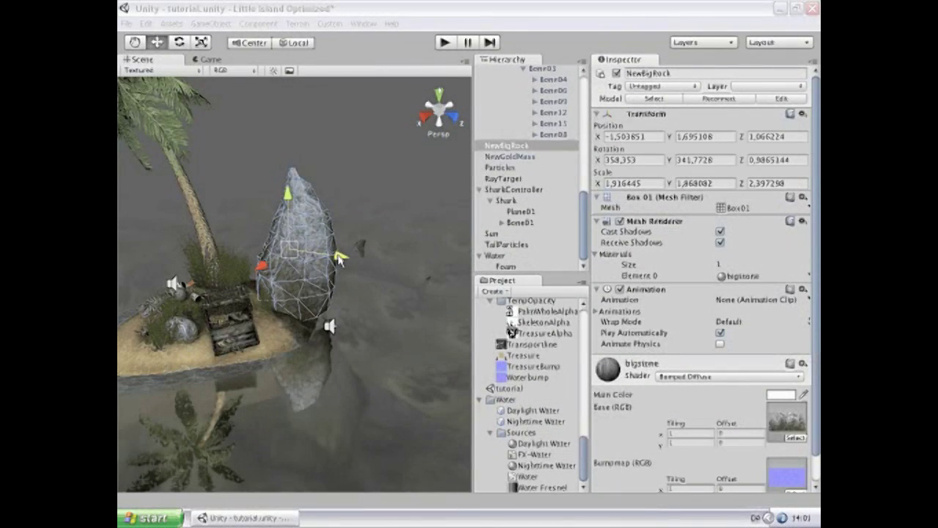
# - Move NewBigRock to the island edge at Position (-3.40, 1.87, 6.84), reselect it, and frame it with F
pyautogui.moveTo(340, 258); pyautogui.dragTo(396, 231)
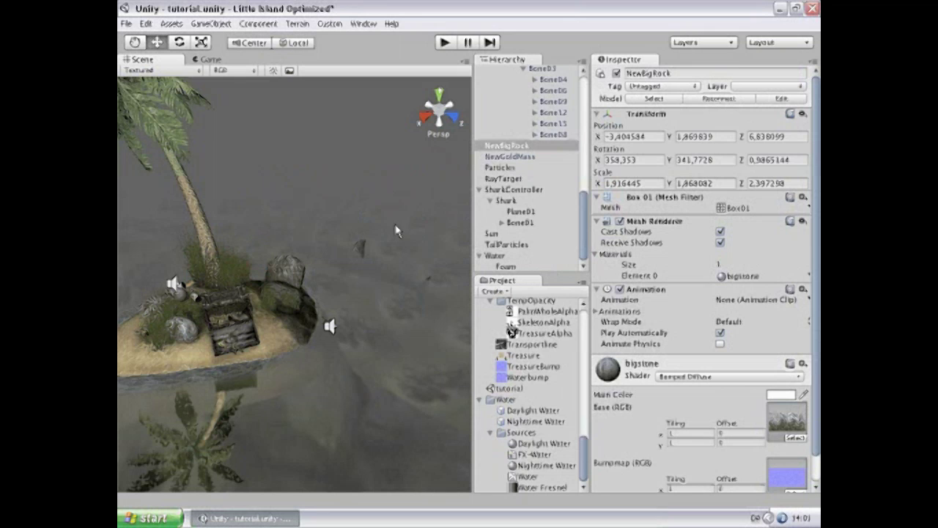
pyautogui.click(330, 203)
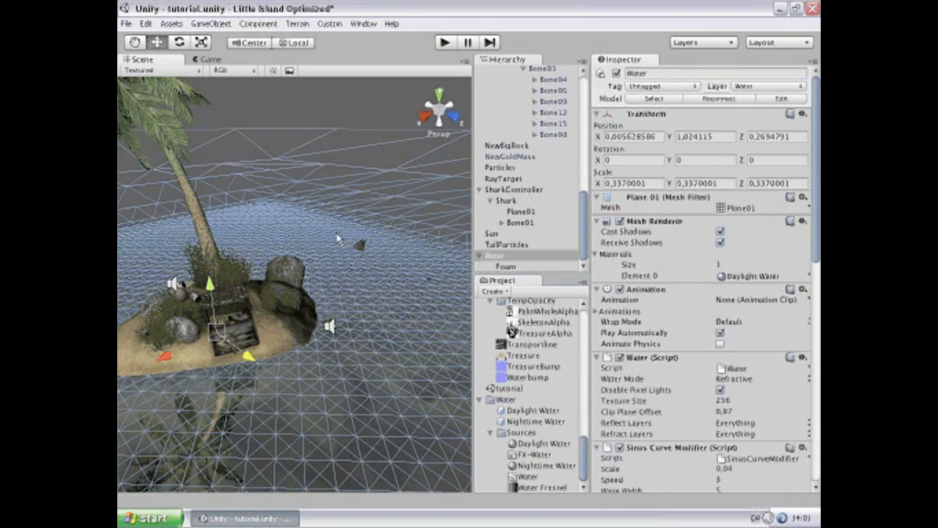
pyautogui.click(193, 192)
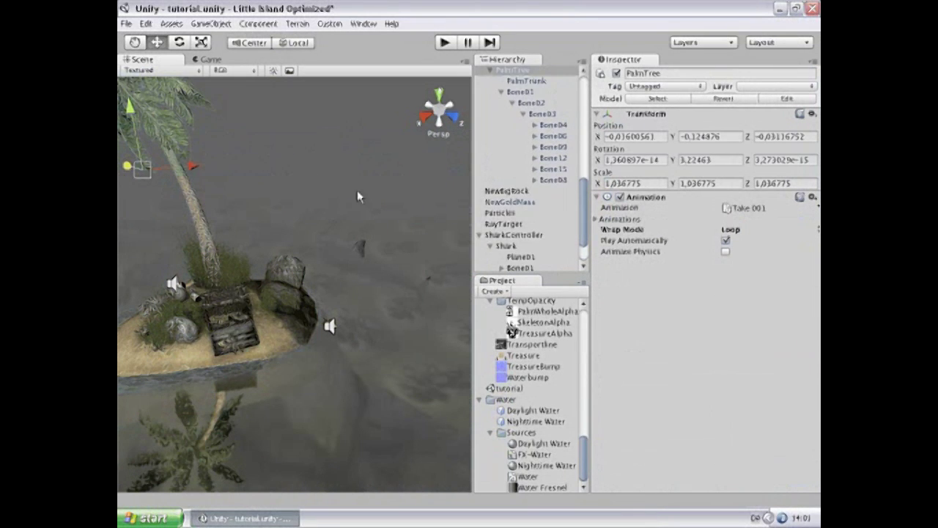
pyautogui.click(507, 191)
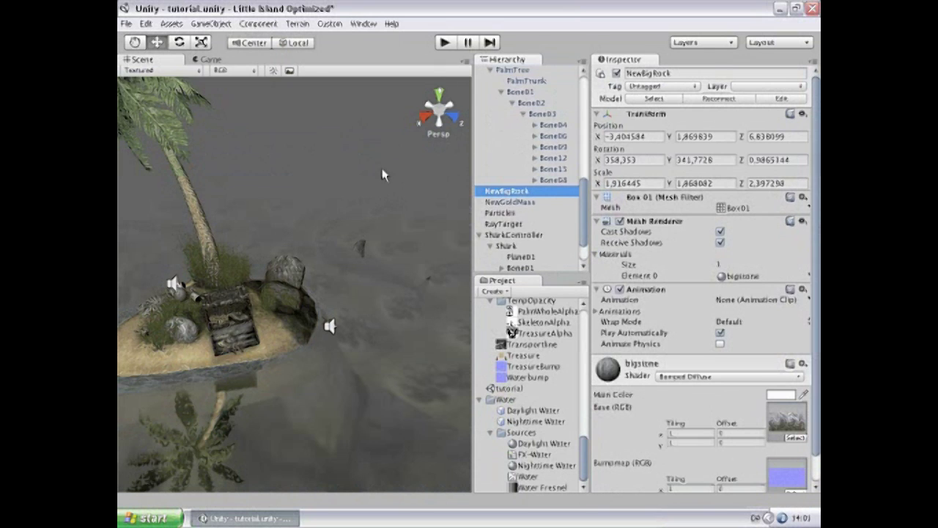
pyautogui.keyDown('alt'); pyautogui.moveTo(335, 164); pyautogui.dragTo(323, 181); pyautogui.keyUp('alt')
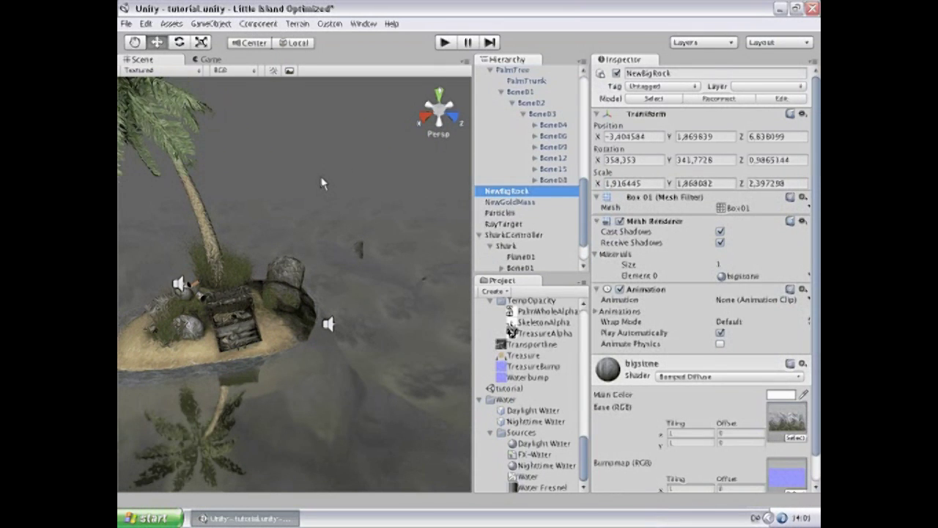
pyautogui.press('f')
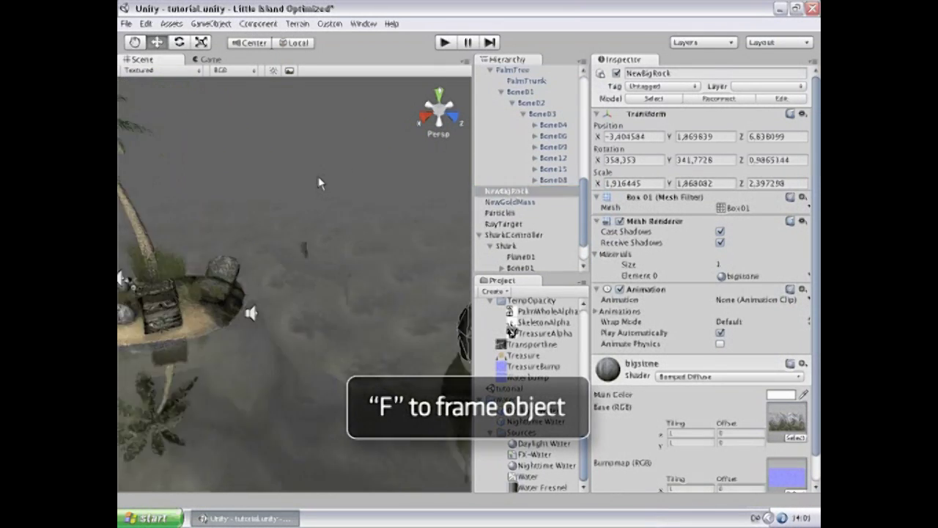